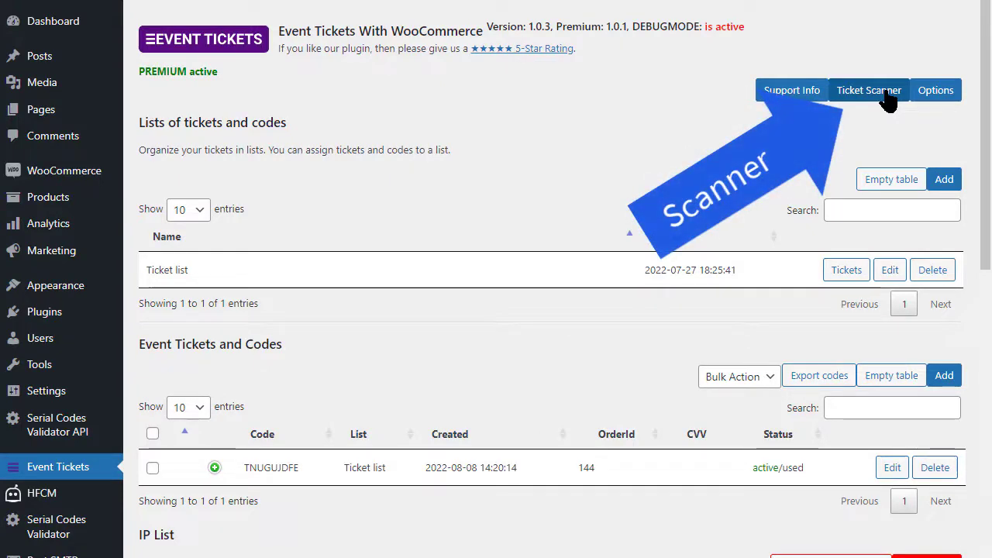
Step: Open the front-end Ticket Scanner page from the Event Tickets admin page
{"action": "left_click", "coordinate": [889, 101]}
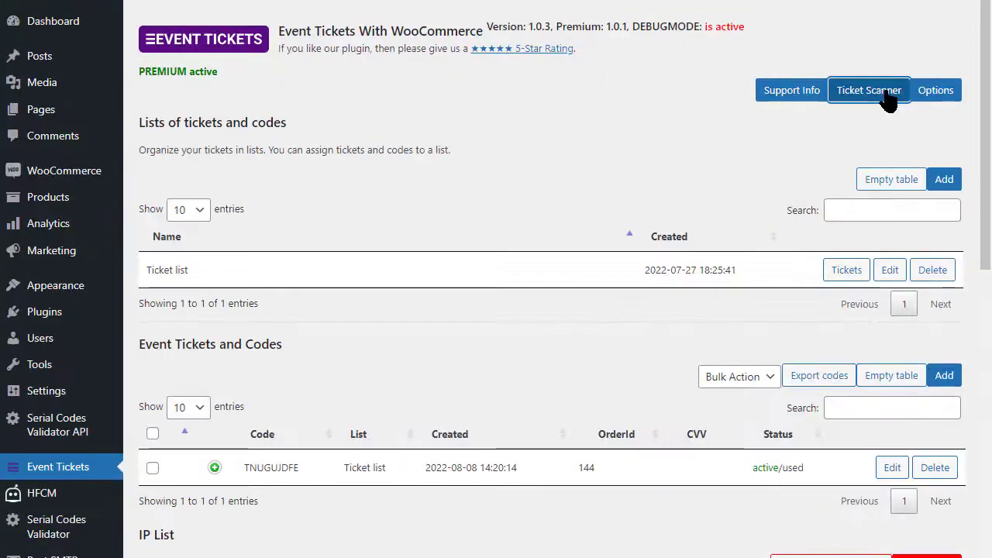
Step: In Options under Woocommerce ticket sale, toggle 'Only allow administrator' on, then off
{"action": "left_click", "coordinate": [946, 93]}
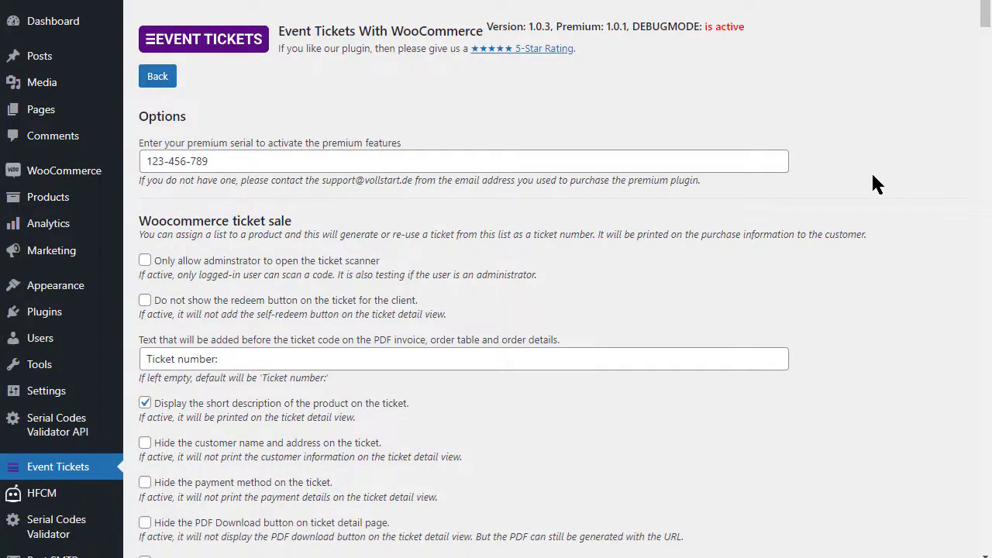
{"action": "scroll", "coordinate": [873, 177], "scroll_direction": "down", "scroll_amount": 1}
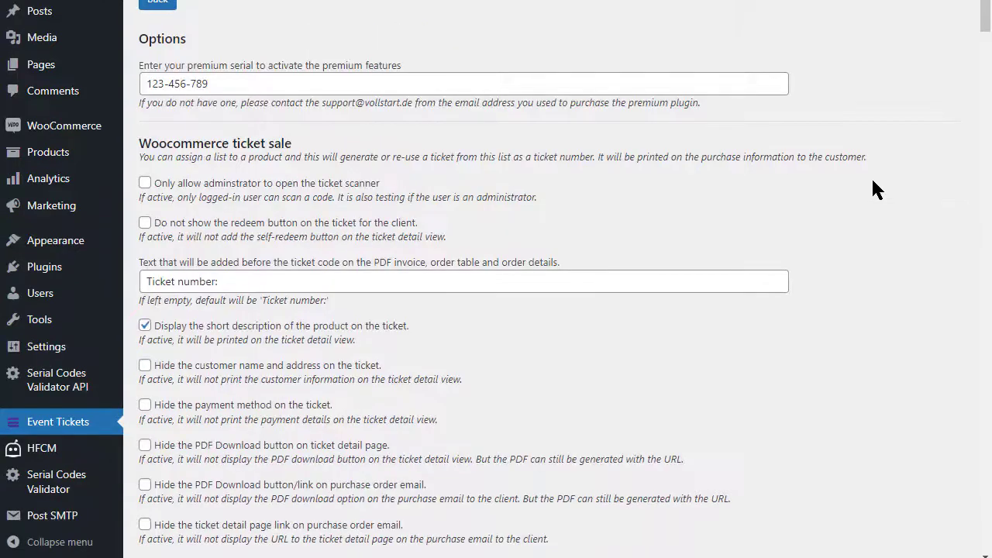
{"action": "scroll", "coordinate": [876, 192], "scroll_direction": "down", "scroll_amount": 1}
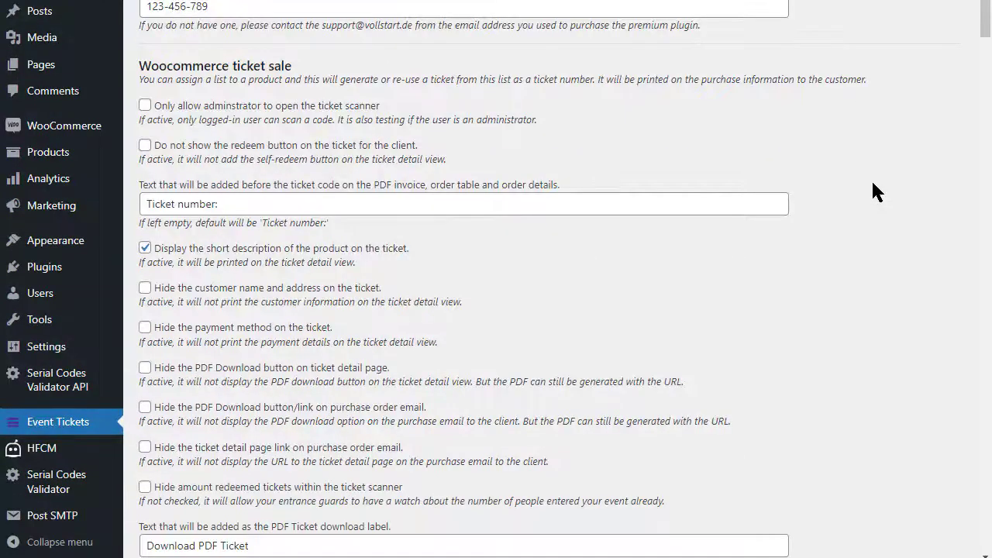
{"action": "scroll", "coordinate": [877, 192], "scroll_direction": "down", "scroll_amount": 1}
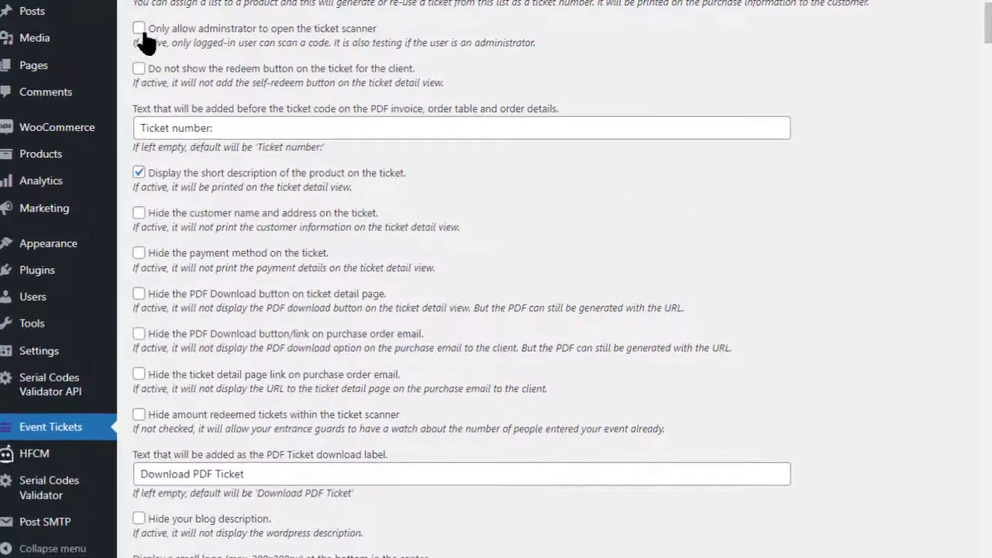
{"action": "left_click", "coordinate": [145, 28]}
{"action": "left_click", "coordinate": [116, 29]}
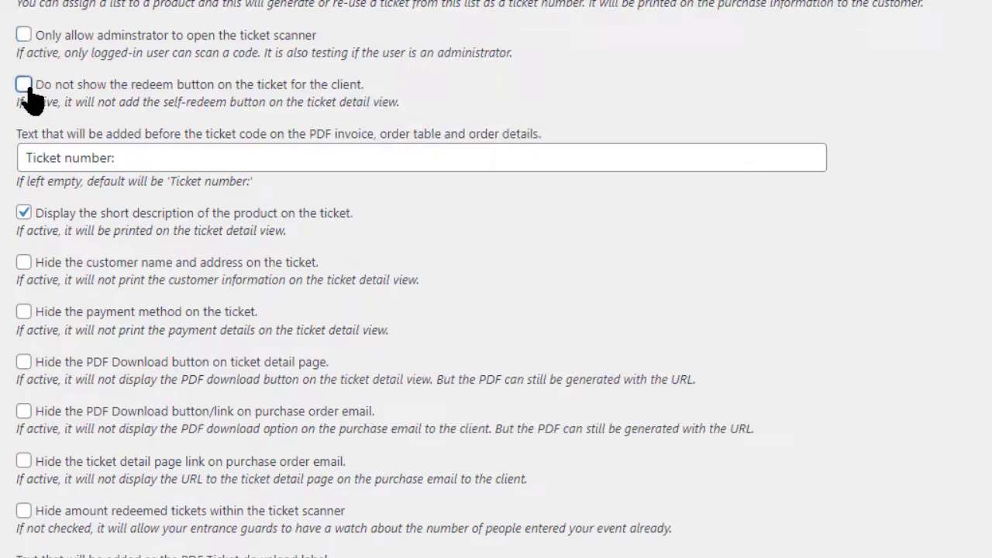
Step: Toggle 'Do not show the redeem button' on and off, then reach the ticket PDF logo settings
{"action": "left_click", "coordinate": [24, 84]}
{"action": "left_click", "coordinate": [24, 84]}
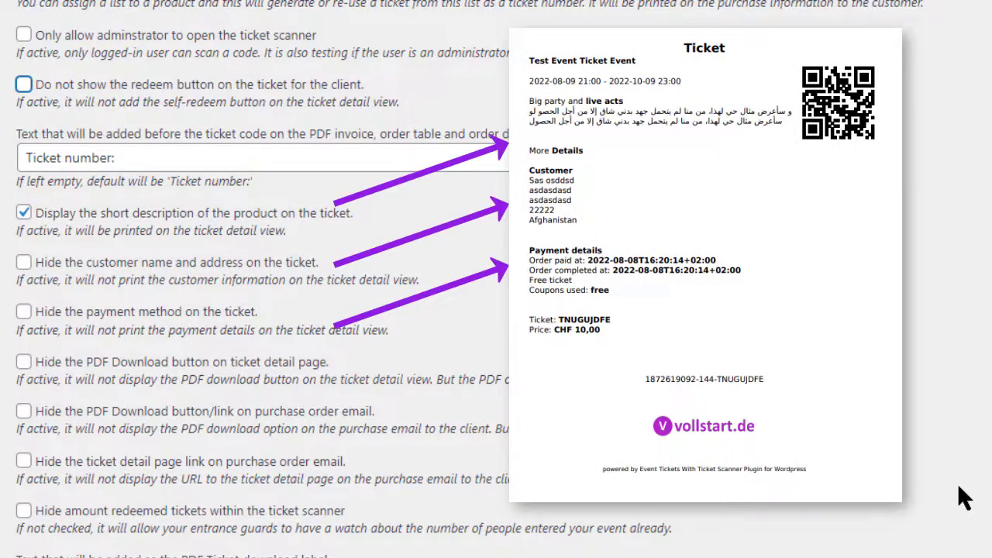
{"action": "scroll", "coordinate": [965, 498], "scroll_direction": "down", "scroll_amount": 6}
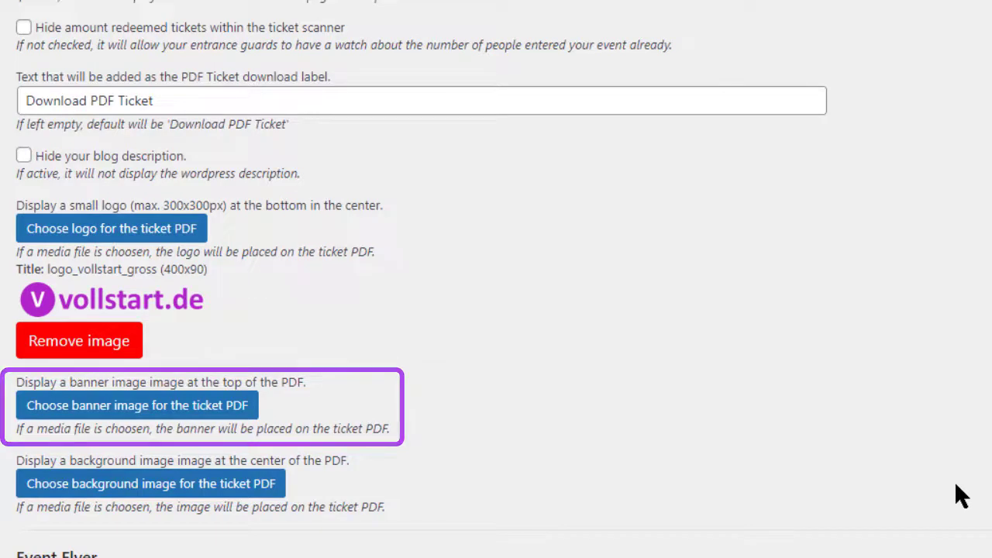
Step: Scroll through the Event Flyer section to its logo and TICKET banner image settings
{"action": "scroll", "coordinate": [962, 496], "scroll_direction": "down", "scroll_amount": 1}
{"action": "scroll", "coordinate": [962, 496], "scroll_direction": "down", "scroll_amount": 3}
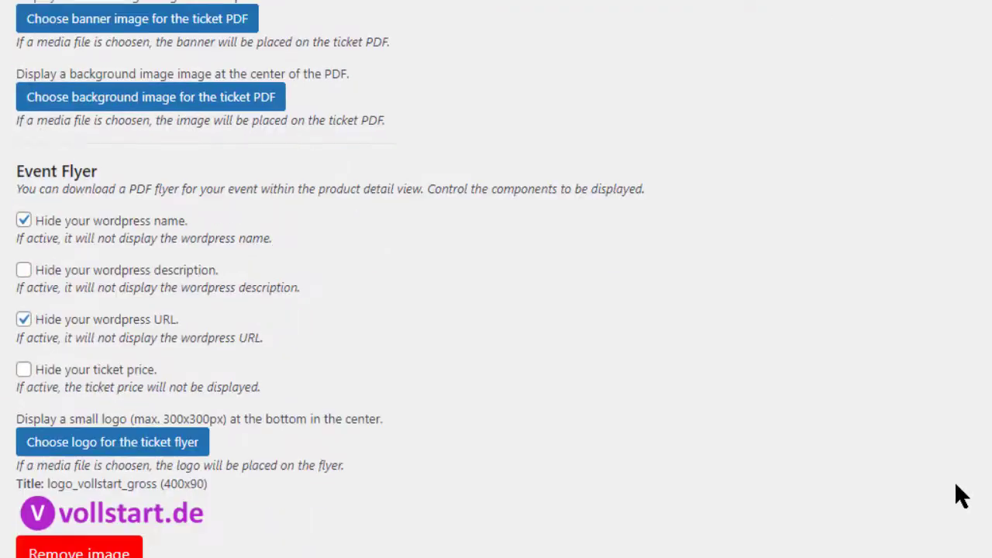
{"action": "scroll", "coordinate": [961, 496], "scroll_direction": "down", "scroll_amount": 1}
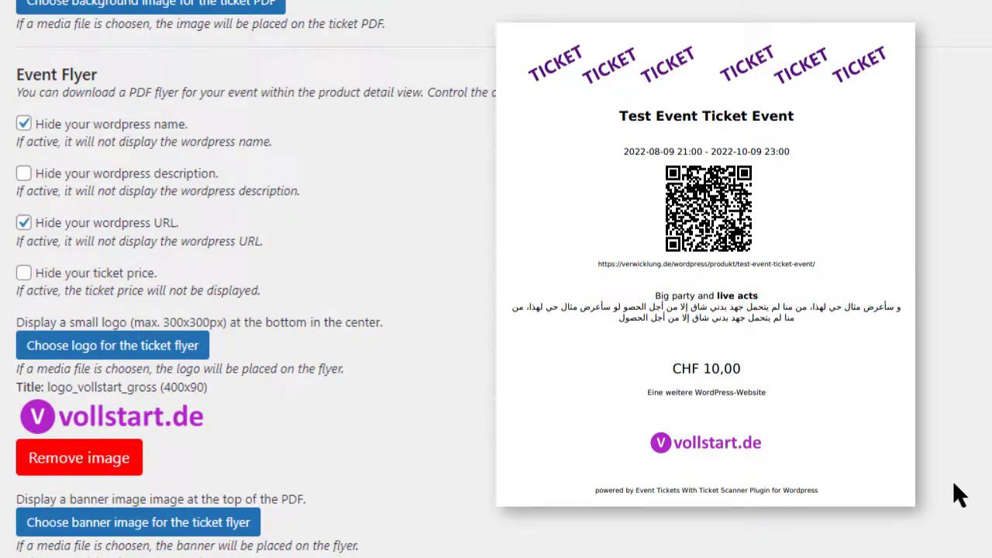
{"action": "scroll", "coordinate": [961, 496], "scroll_direction": "down", "scroll_amount": 1}
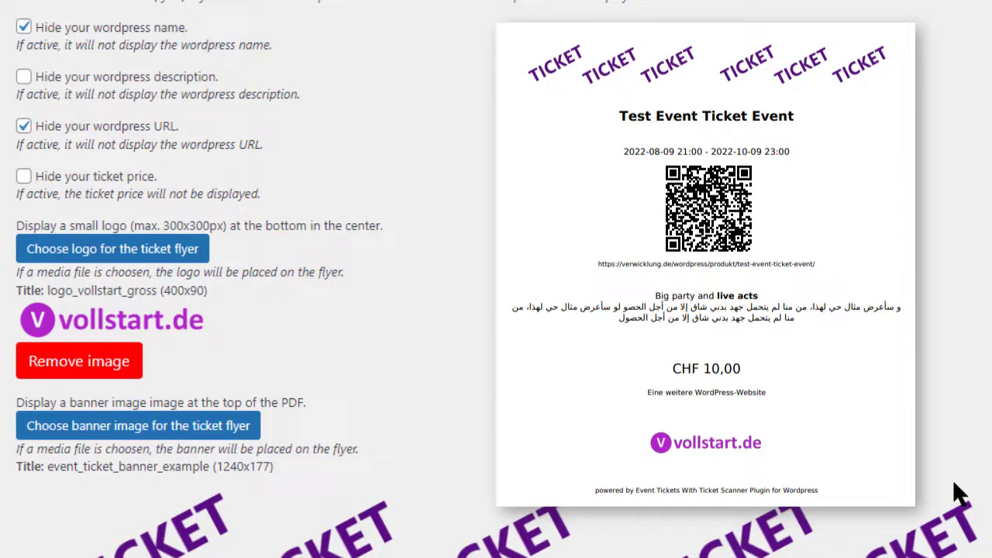
{"action": "scroll", "coordinate": [959, 493], "scroll_direction": "down", "scroll_amount": 1}
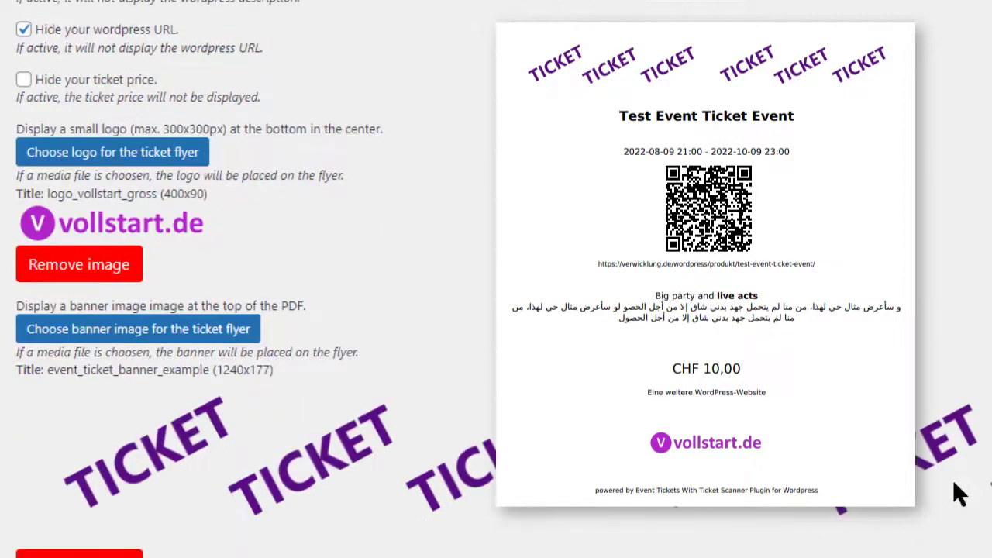
Step: Scroll past Validator Form and Validation Messages to the Y/m/d date format options
{"action": "scroll", "coordinate": [959, 493], "scroll_direction": "down", "scroll_amount": 3}
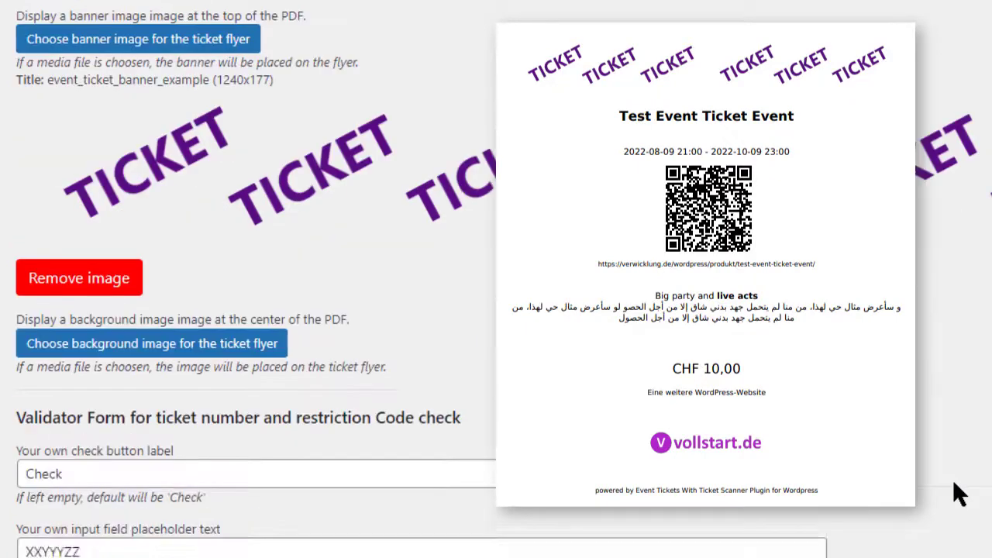
{"action": "scroll", "coordinate": [954, 483], "scroll_direction": "down", "scroll_amount": 3}
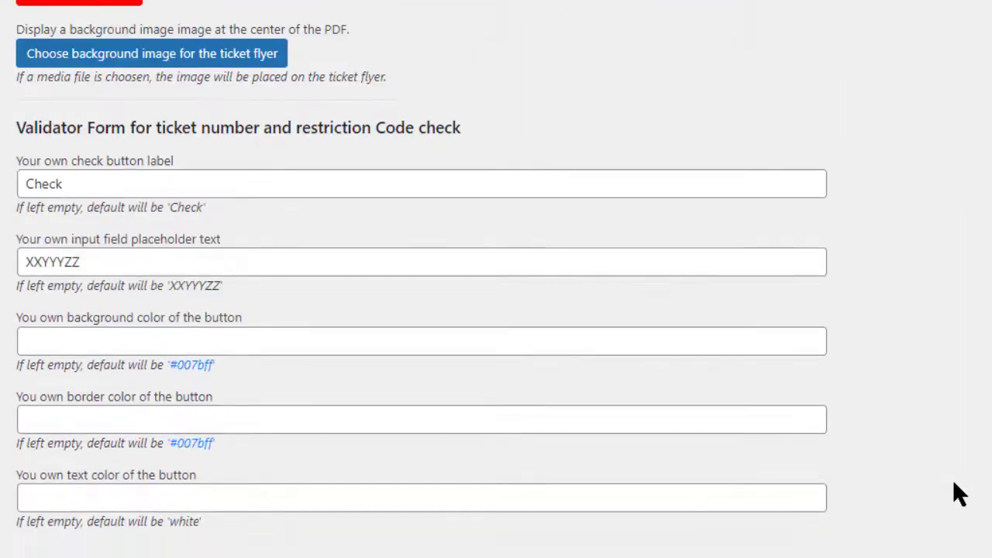
{"action": "scroll", "coordinate": [953, 482], "scroll_direction": "down", "scroll_amount": 1}
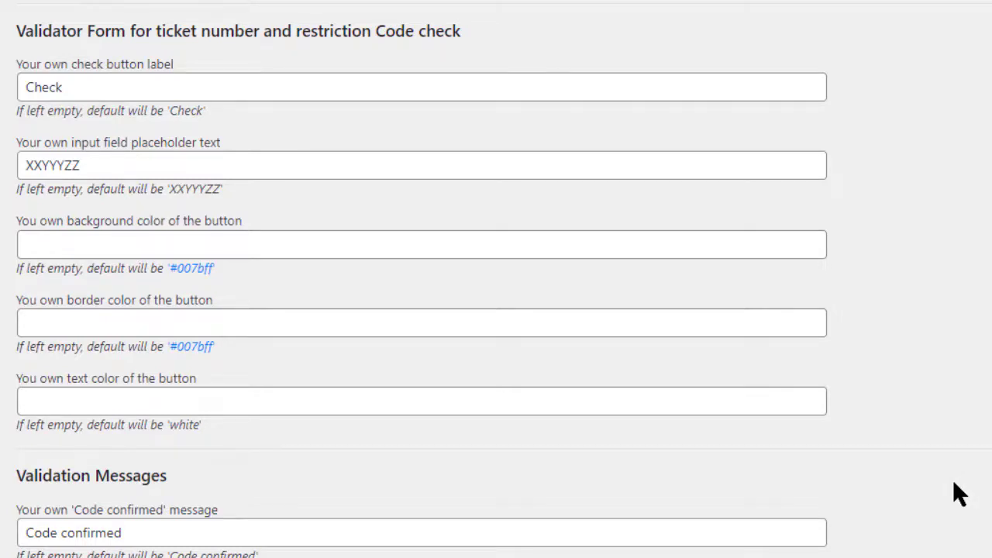
{"action": "scroll", "coordinate": [954, 481], "scroll_direction": "down", "scroll_amount": 2}
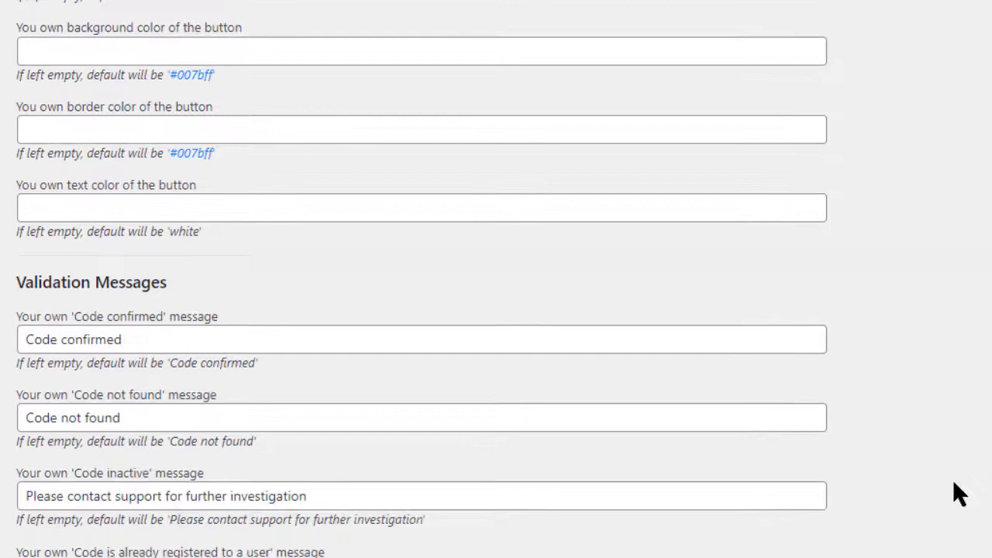
{"action": "scroll", "coordinate": [953, 481], "scroll_direction": "down", "scroll_amount": 1}
{"action": "scroll", "coordinate": [954, 481], "scroll_direction": "down", "scroll_amount": 1}
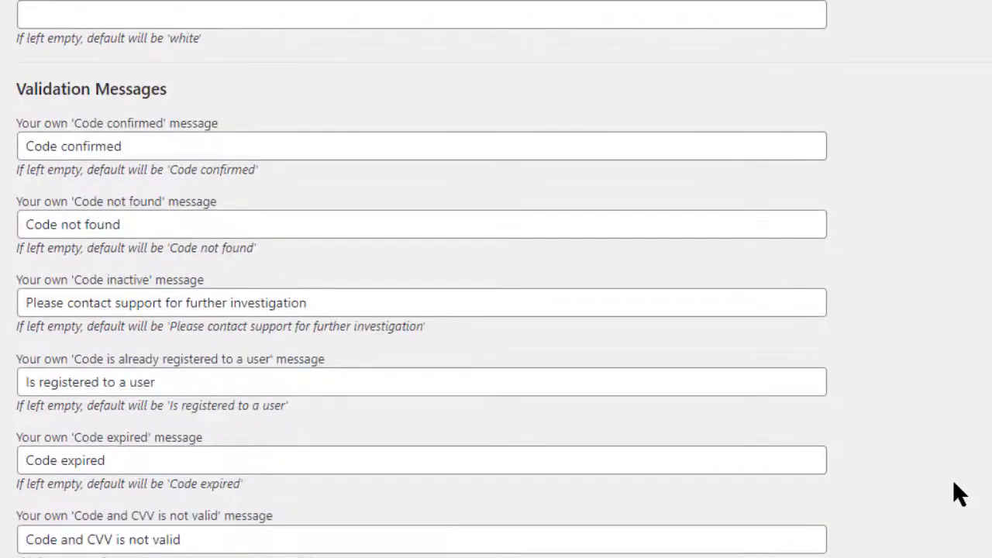
{"action": "scroll", "coordinate": [953, 479], "scroll_direction": "down", "scroll_amount": 1}
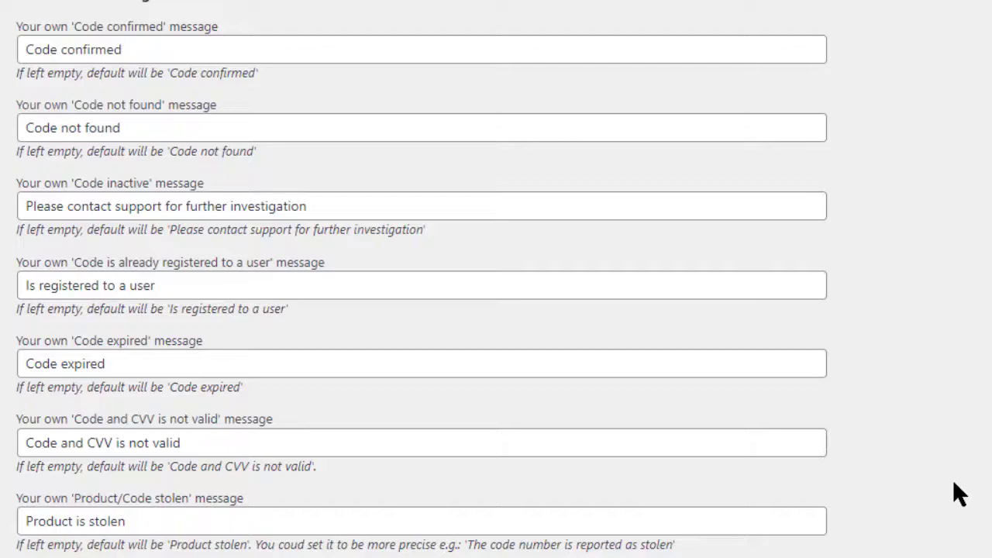
{"action": "scroll", "coordinate": [952, 479], "scroll_direction": "down", "scroll_amount": 3}
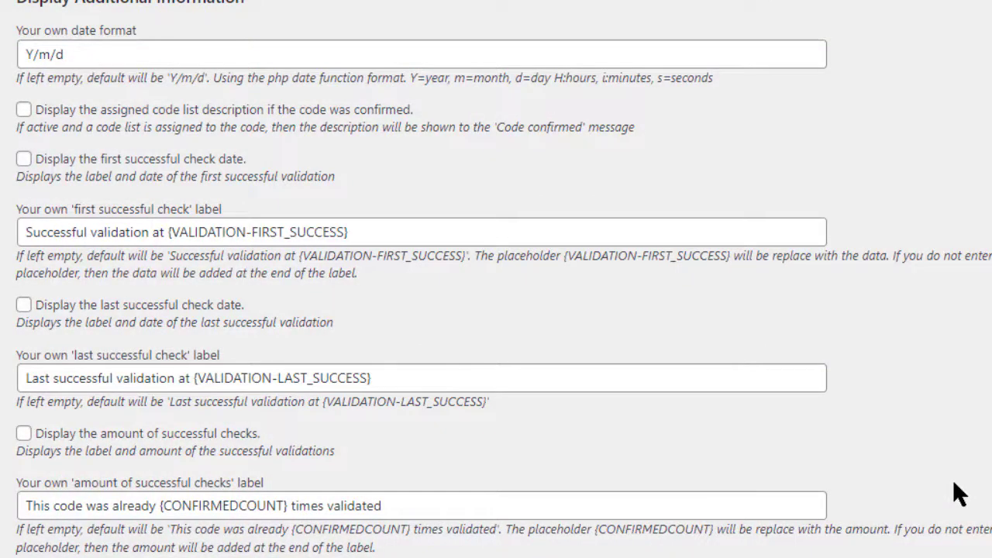
Step: Scroll past login and registration sections to the IP Blocker request limit and block message
{"action": "scroll", "coordinate": [954, 482], "scroll_direction": "down", "scroll_amount": 3}
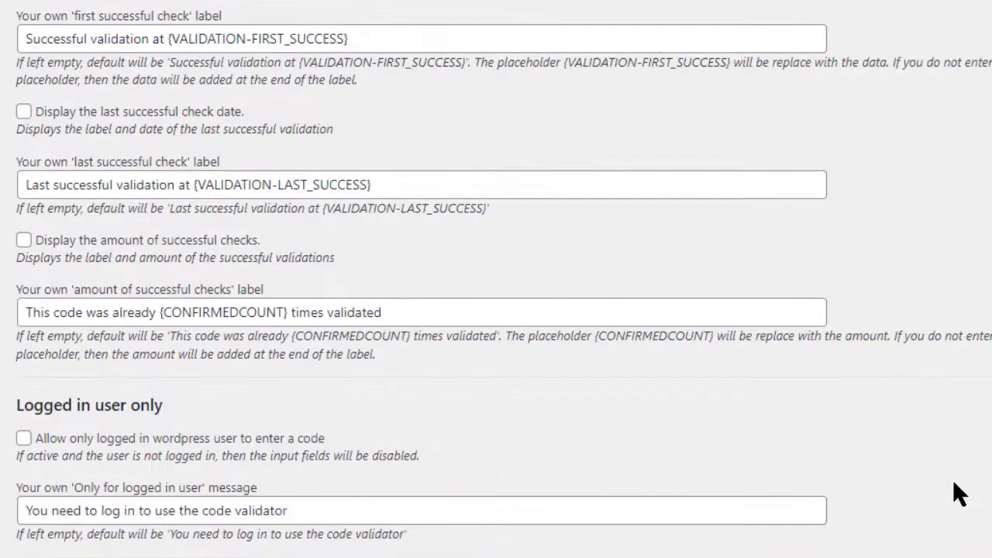
{"action": "scroll", "coordinate": [953, 481], "scroll_direction": "down", "scroll_amount": 4}
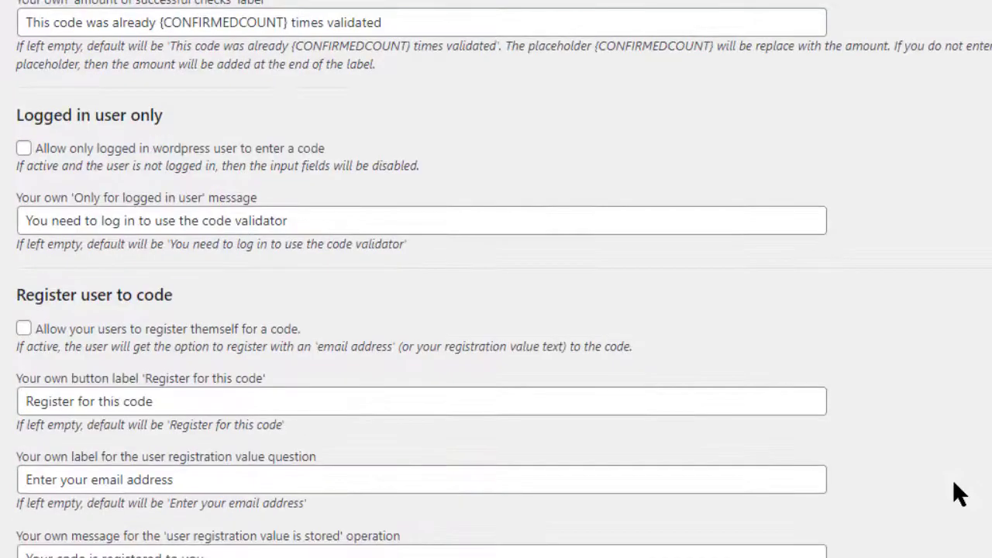
{"action": "scroll", "coordinate": [959, 493], "scroll_direction": "down", "scroll_amount": 1}
{"action": "scroll", "coordinate": [953, 482], "scroll_direction": "down", "scroll_amount": 1}
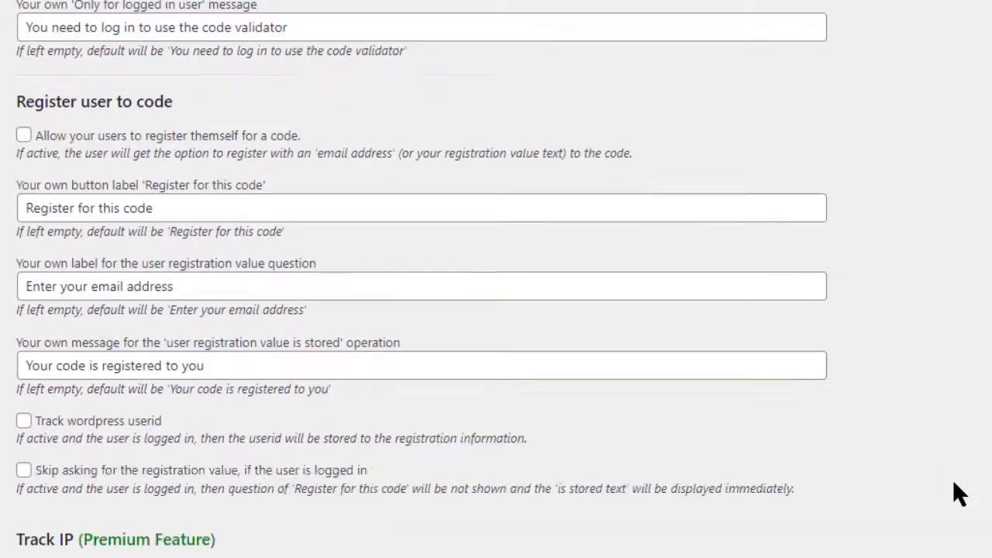
{"action": "scroll", "coordinate": [954, 482], "scroll_direction": "down", "scroll_amount": 2}
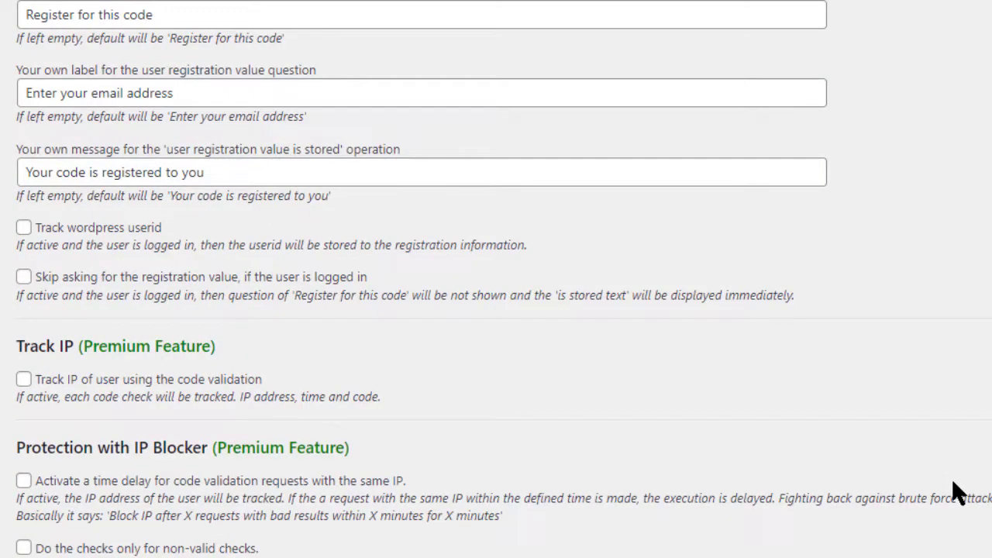
{"action": "scroll", "coordinate": [954, 480], "scroll_direction": "down", "scroll_amount": 3}
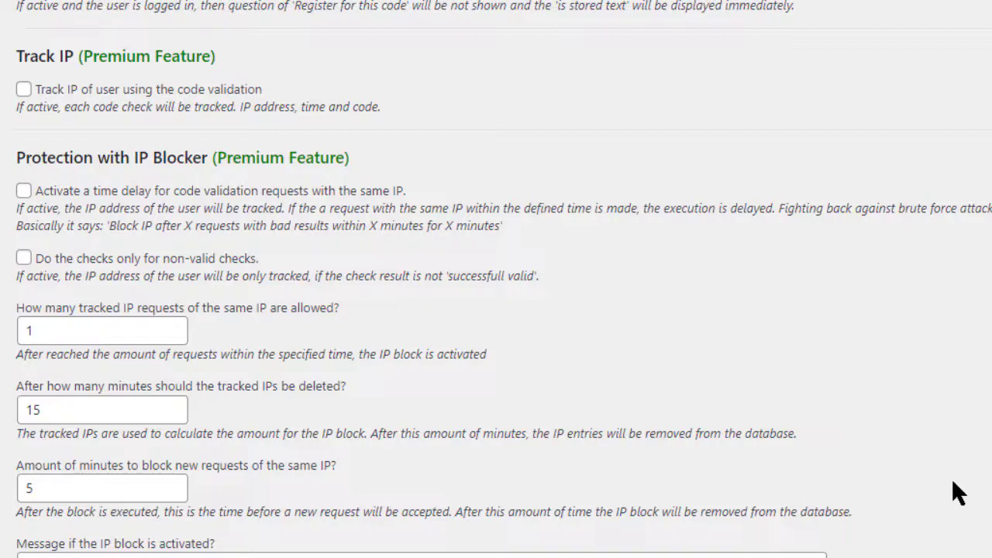
{"action": "scroll", "coordinate": [952, 481], "scroll_direction": "down", "scroll_amount": 6}
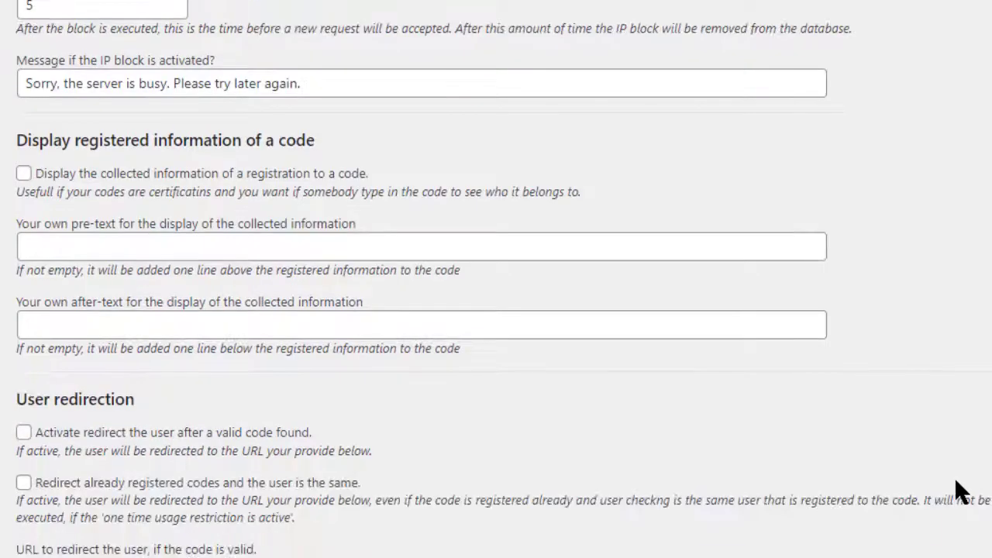
Step: Scroll past User redirection and Webhooks to product code assignment with the 'Code:' prefix
{"action": "scroll", "coordinate": [956, 485], "scroll_direction": "down", "scroll_amount": 10}
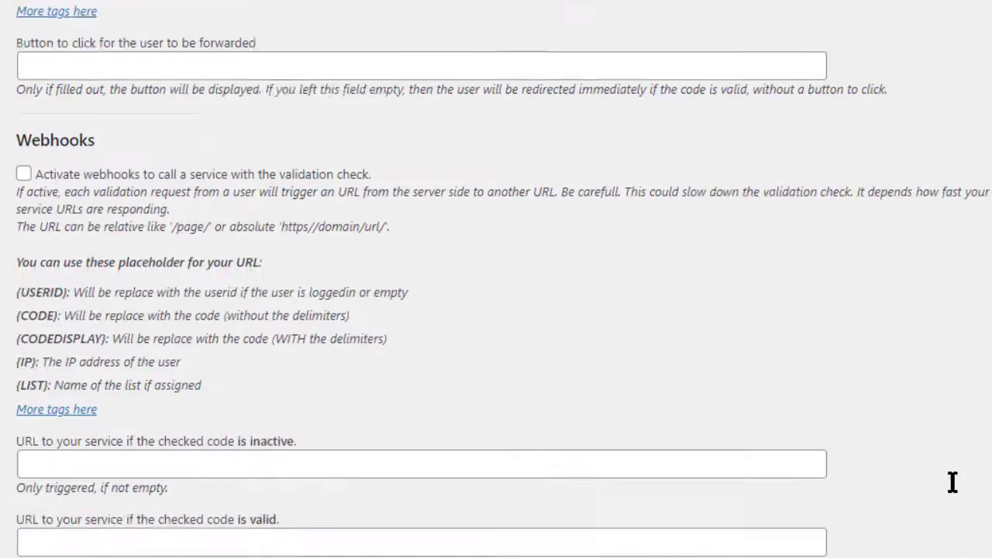
{"action": "scroll", "coordinate": [952, 481], "scroll_direction": "down", "scroll_amount": 1}
{"action": "scroll", "coordinate": [953, 482], "scroll_direction": "down", "scroll_amount": 1}
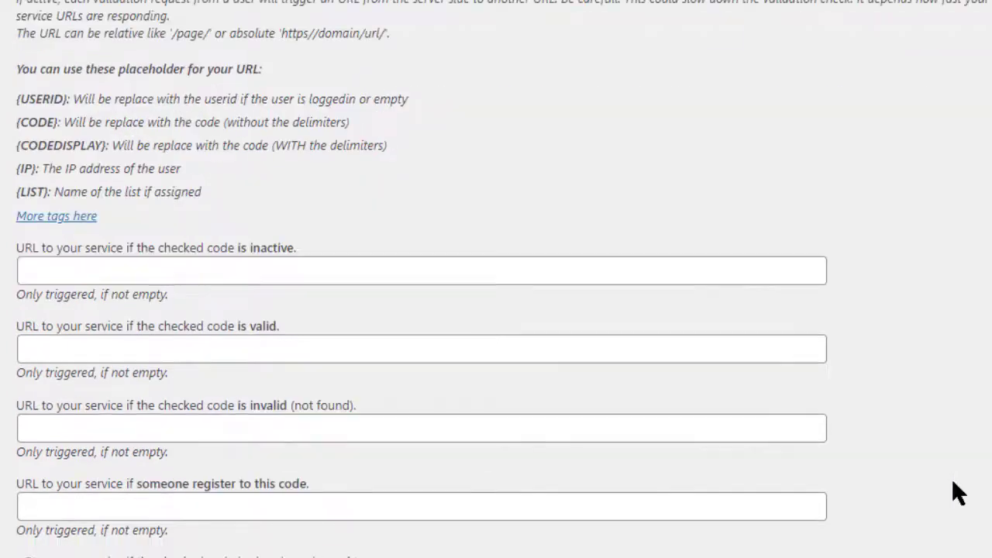
{"action": "scroll", "coordinate": [952, 482], "scroll_direction": "down", "scroll_amount": 1}
{"action": "scroll", "coordinate": [952, 478], "scroll_direction": "down", "scroll_amount": 1}
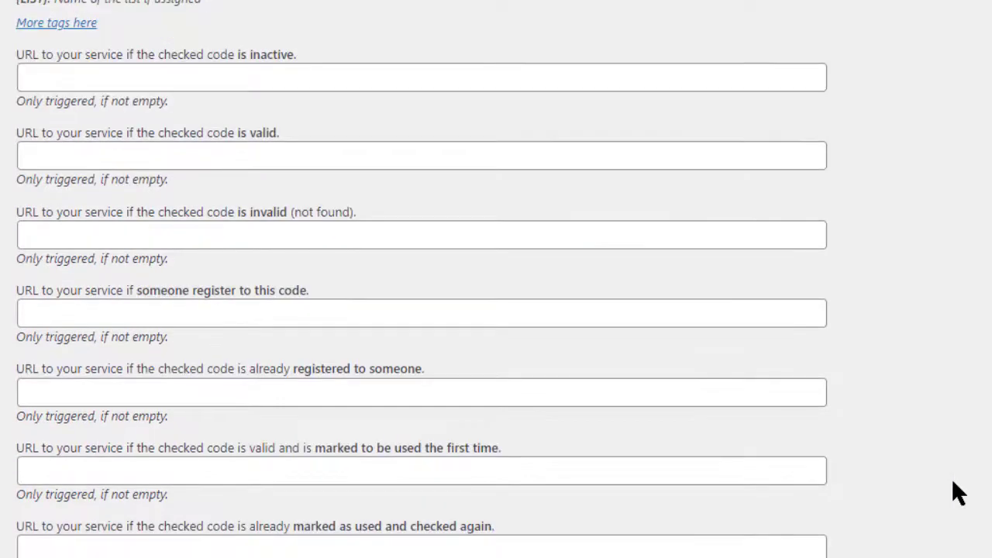
{"action": "scroll", "coordinate": [952, 478], "scroll_direction": "down", "scroll_amount": 6}
{"action": "scroll", "coordinate": [952, 479], "scroll_direction": "down", "scroll_amount": 6}
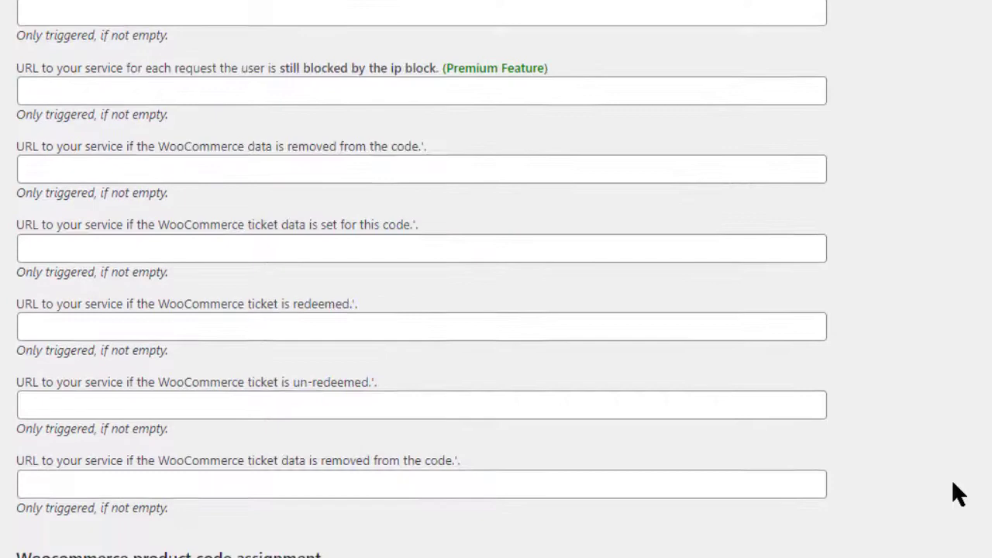
{"action": "scroll", "coordinate": [952, 479], "scroll_direction": "down", "scroll_amount": 1}
{"action": "scroll", "coordinate": [951, 479], "scroll_direction": "down", "scroll_amount": 1}
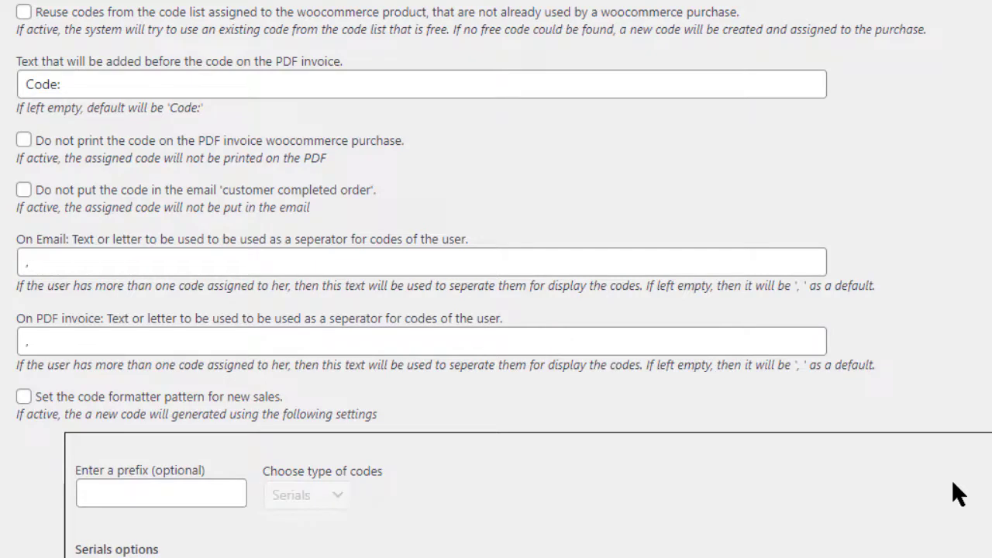
Step: Scroll past the code formatter to the restrict-sale-without-code section with 'Purchase Code:' prefix
{"action": "scroll", "coordinate": [954, 486], "scroll_direction": "down", "scroll_amount": 3}
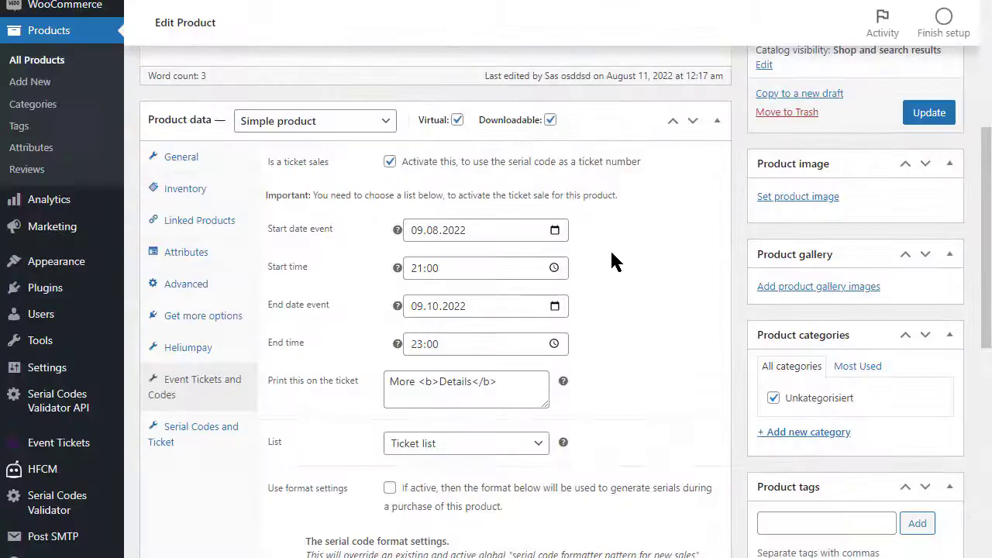
{"action": "scroll", "coordinate": [666, 273], "scroll_direction": "down", "scroll_amount": 3}
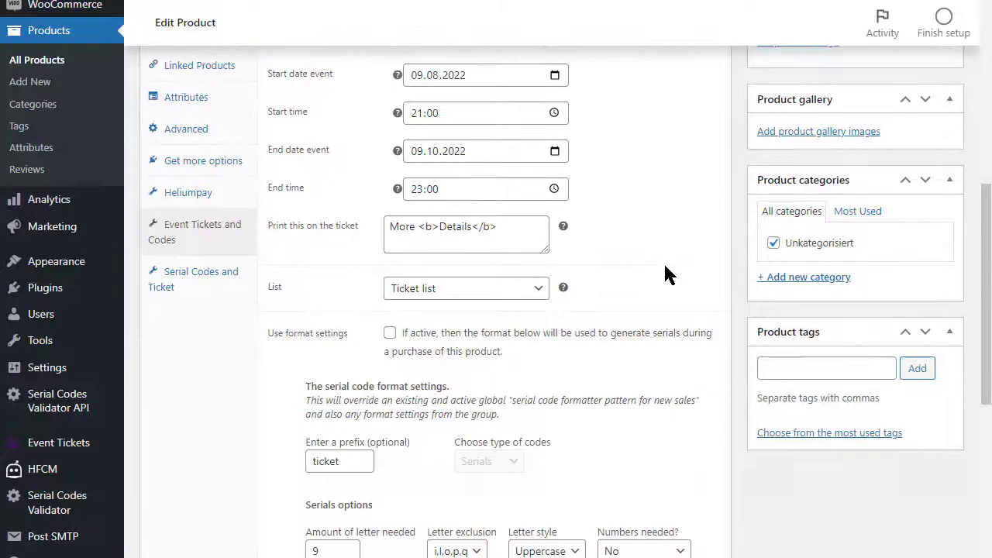
{"action": "scroll", "coordinate": [665, 266], "scroll_direction": "down", "scroll_amount": 1}
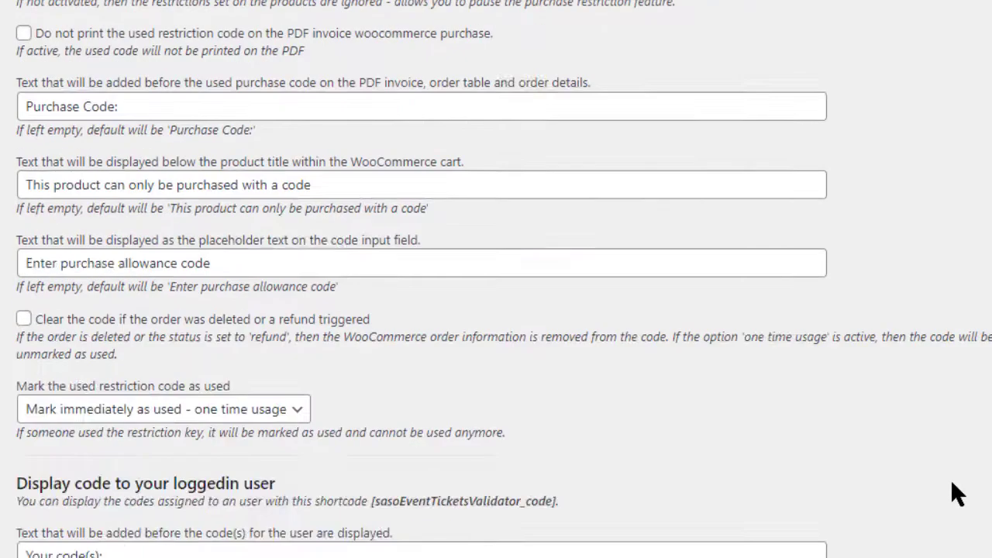
Step: Scroll past the 'Your code(s):' logged-in display settings to Expiration and Validity
{"action": "scroll", "coordinate": [953, 484], "scroll_direction": "down", "scroll_amount": 3}
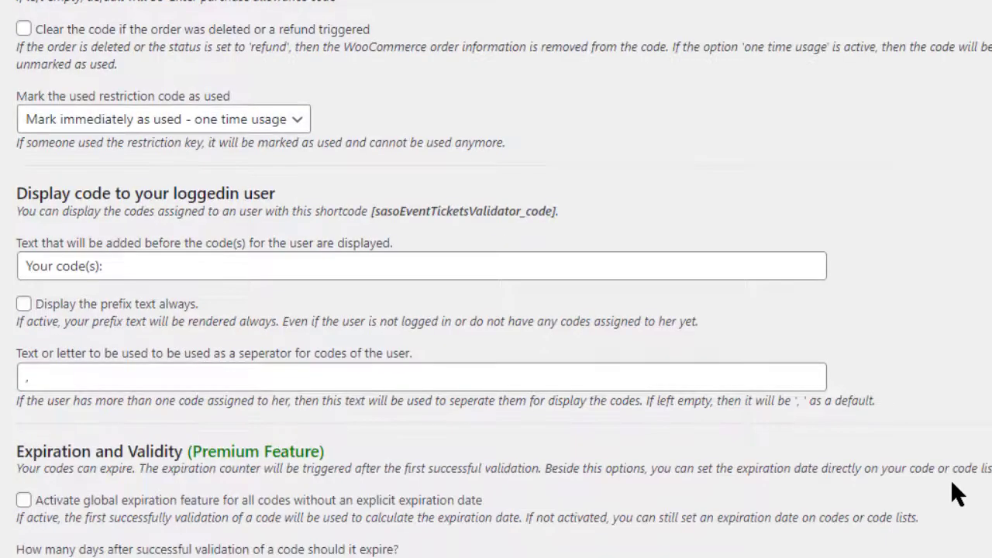
{"action": "scroll", "coordinate": [958, 492], "scroll_direction": "down", "scroll_amount": 1}
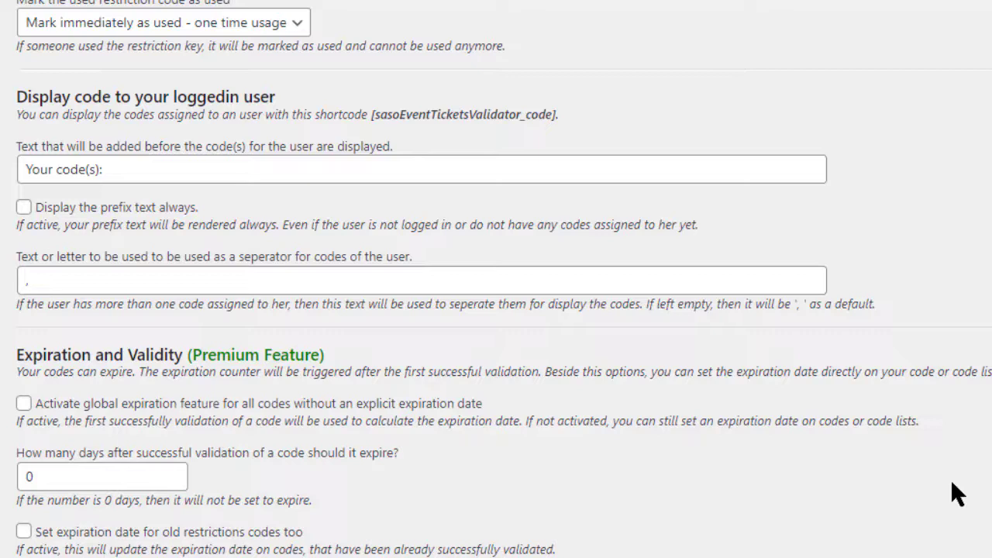
{"action": "scroll", "coordinate": [958, 492], "scroll_direction": "down", "scroll_amount": 1}
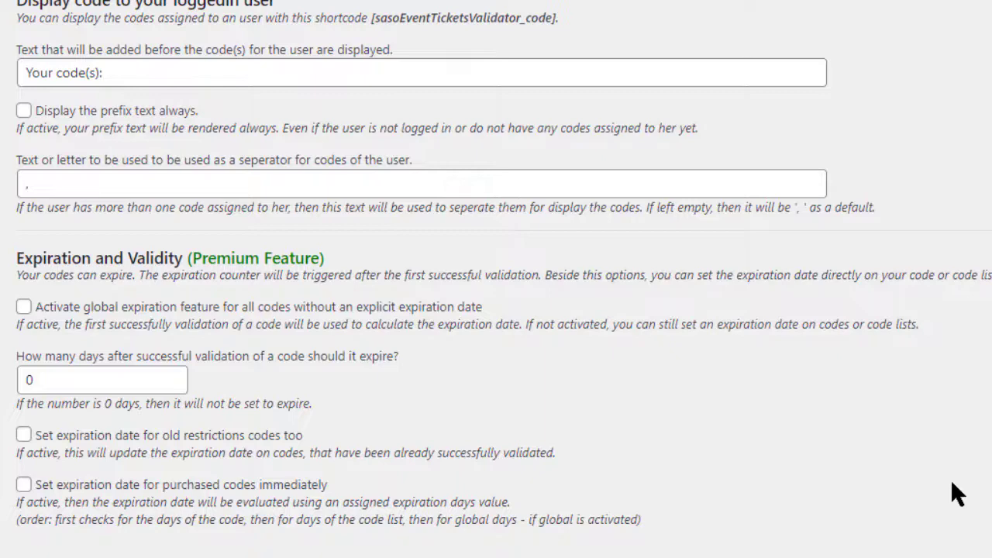
Step: Scroll past Replacement Tags to the shortcode, Plugin Rating and PHP Filters footer
{"action": "scroll", "coordinate": [950, 479], "scroll_direction": "down", "scroll_amount": 6}
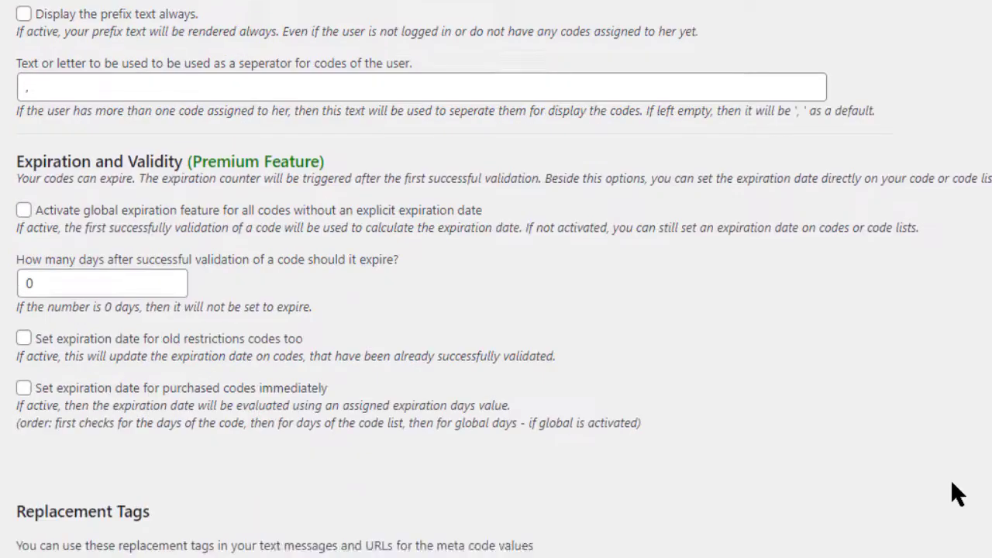
{"action": "scroll", "coordinate": [957, 493], "scroll_direction": "down", "scroll_amount": 3}
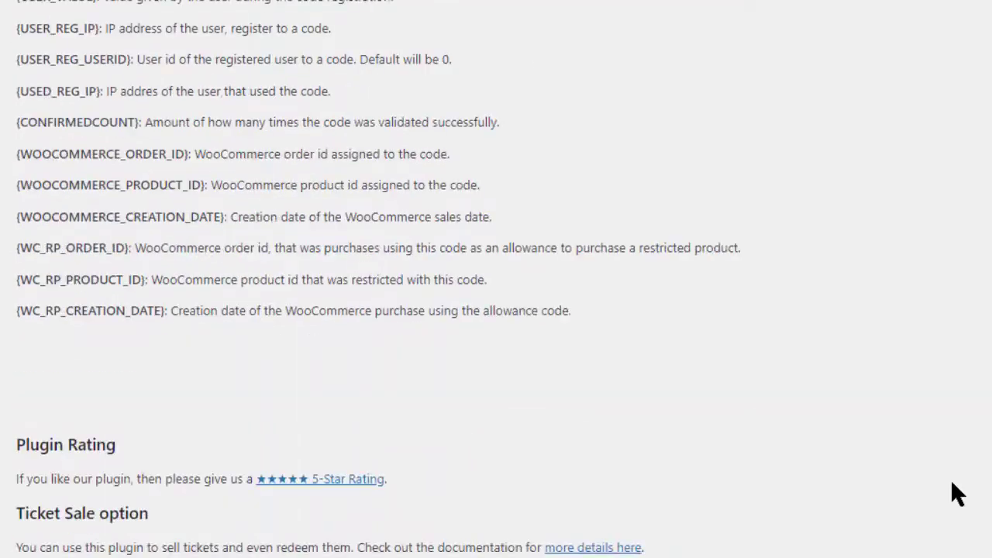
{"action": "scroll", "coordinate": [957, 493], "scroll_direction": "down", "scroll_amount": 3}
{"action": "scroll", "coordinate": [953, 483], "scroll_direction": "down", "scroll_amount": 1}
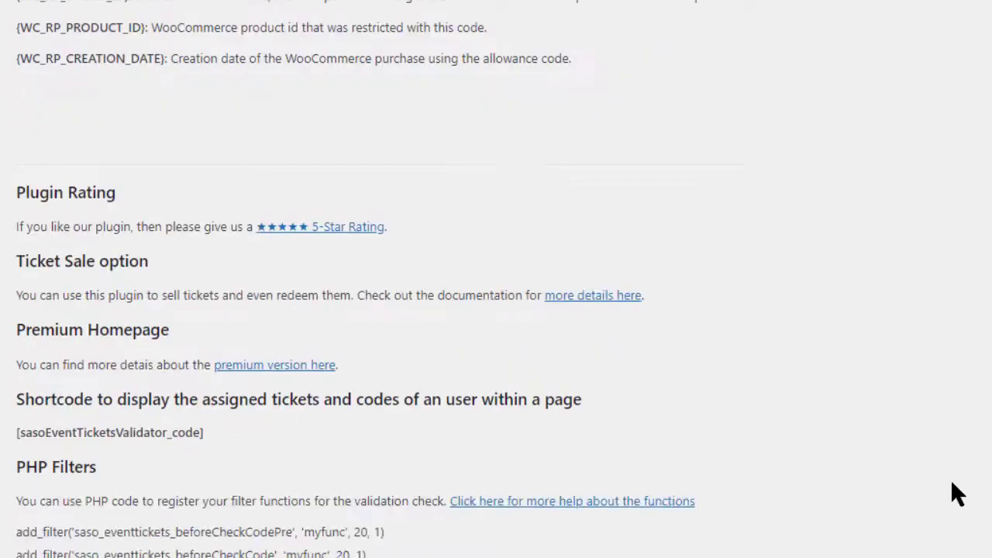